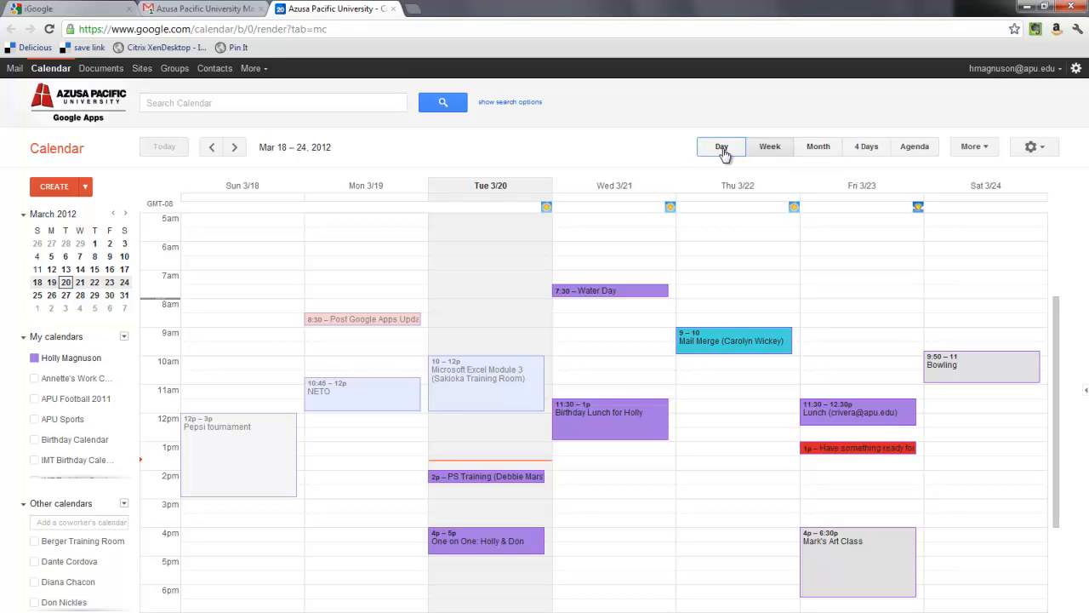
Cycle through Day, Month, 4 Days and Agenda views, then return to Week with More options shown.
{"action": "left_click", "coordinate": [723, 152]}
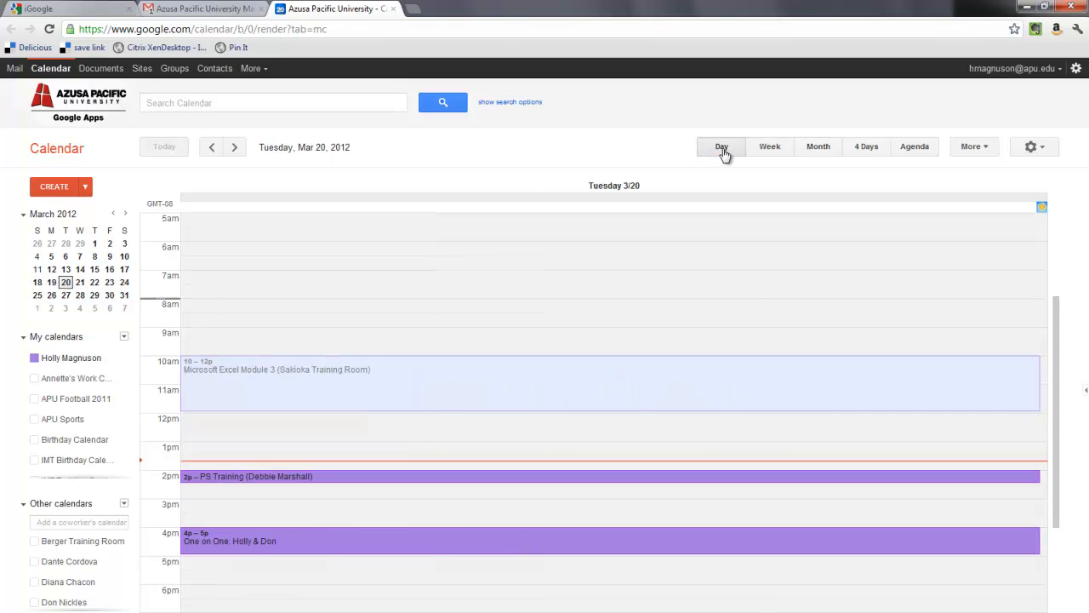
{"action": "left_click", "coordinate": [827, 153]}
{"action": "left_click", "coordinate": [872, 153]}
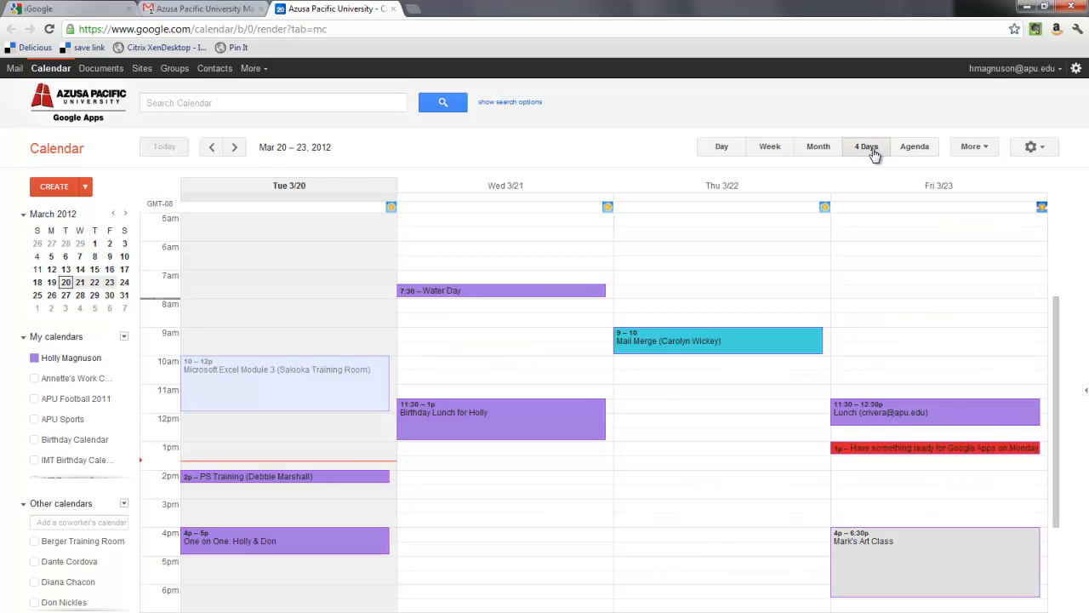
{"action": "left_click", "coordinate": [915, 151]}
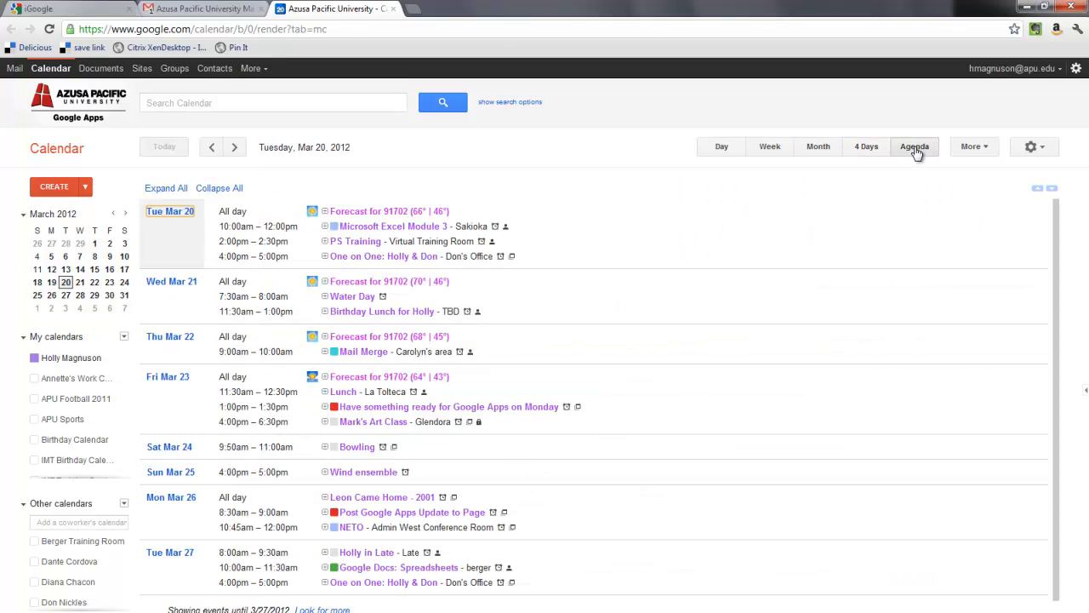
{"action": "left_click", "coordinate": [722, 147]}
{"action": "left_click", "coordinate": [765, 149]}
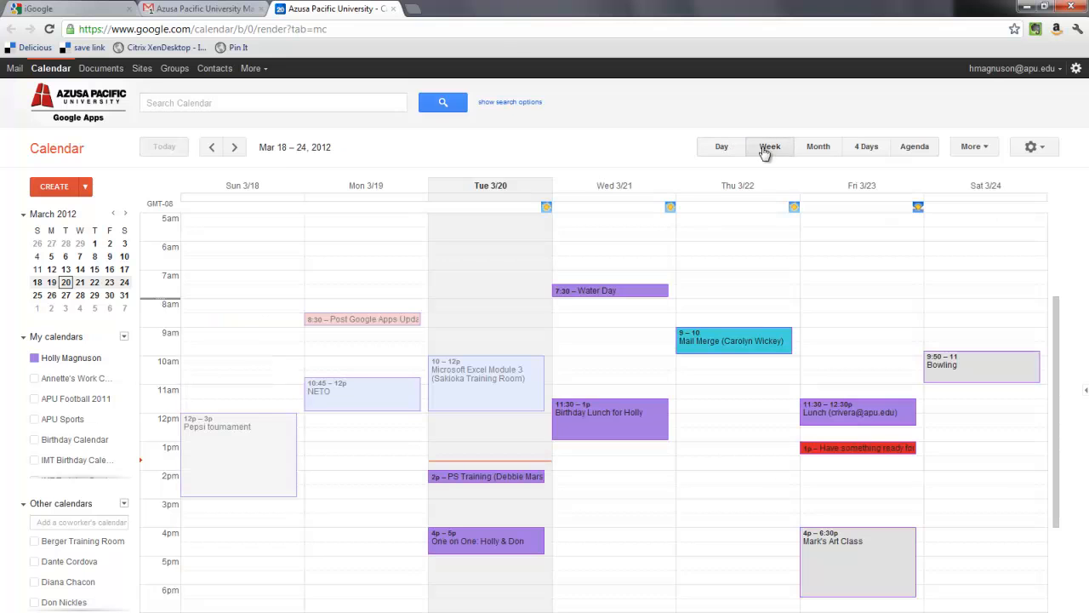
{"action": "left_click", "coordinate": [992, 150]}
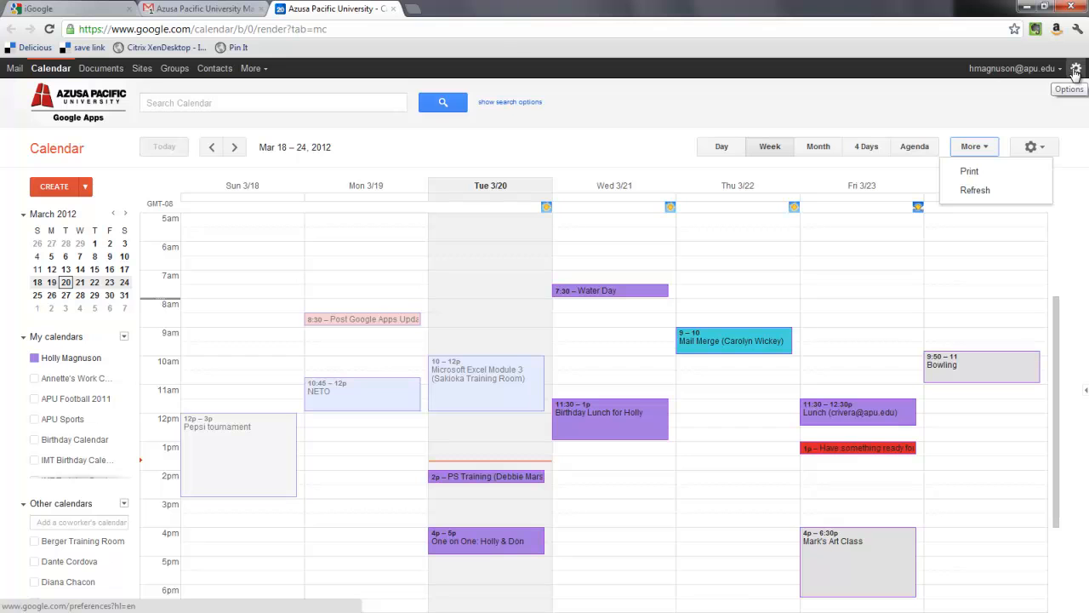
Change the display density to Cozy, then settle on Compact.
{"action": "left_click", "coordinate": [1045, 150]}
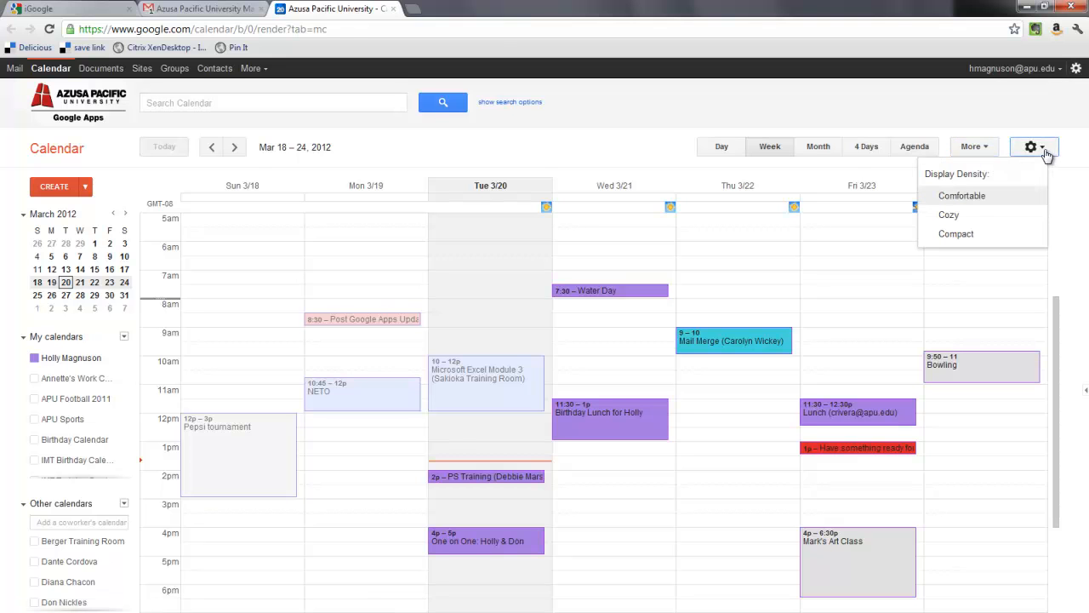
{"action": "left_click", "coordinate": [966, 215]}
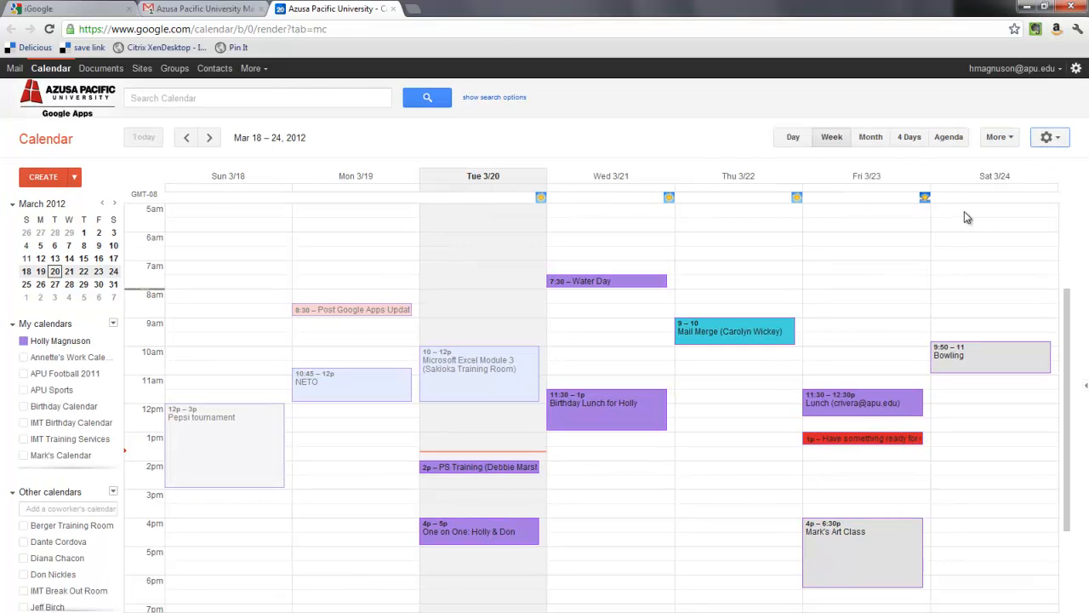
{"action": "left_click", "coordinate": [1052, 137]}
{"action": "left_click", "coordinate": [988, 227]}
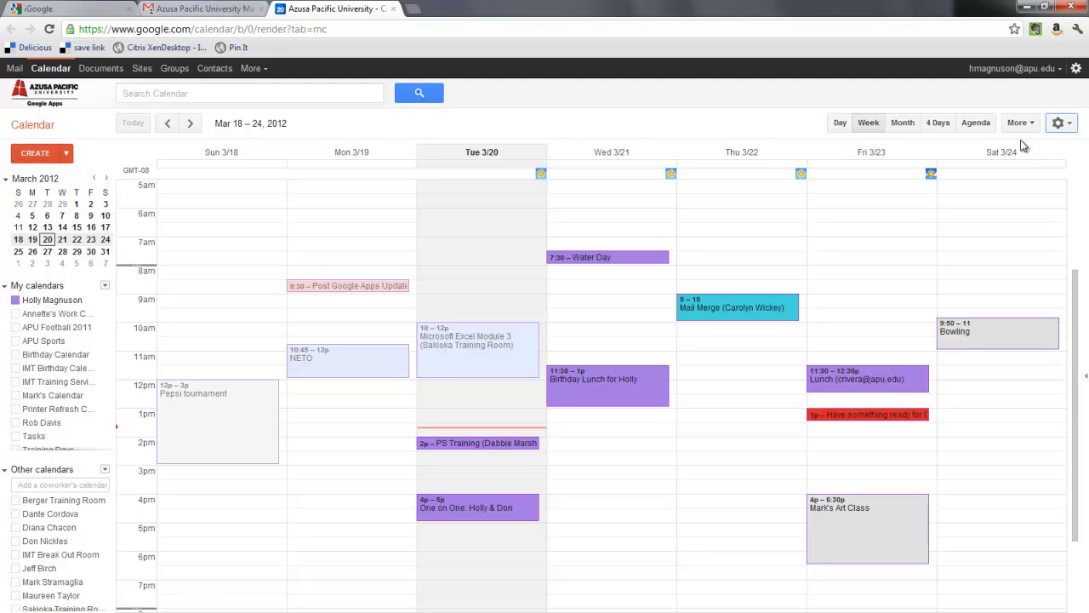
{"action": "left_click", "coordinate": [149, 94]}
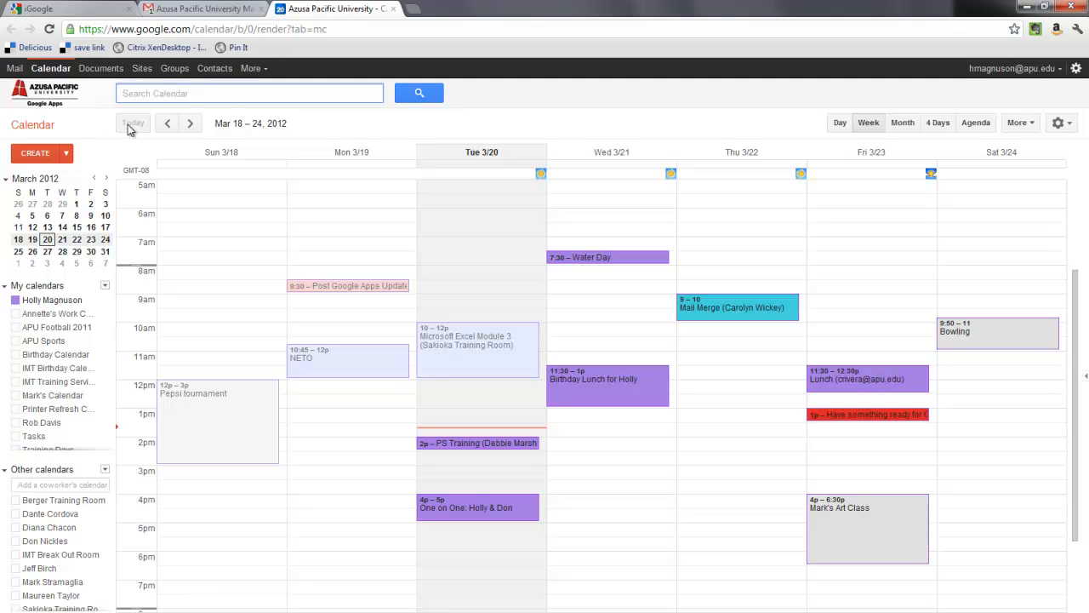
{"action": "left_click", "coordinate": [192, 125]}
{"action": "left_click", "coordinate": [195, 129]}
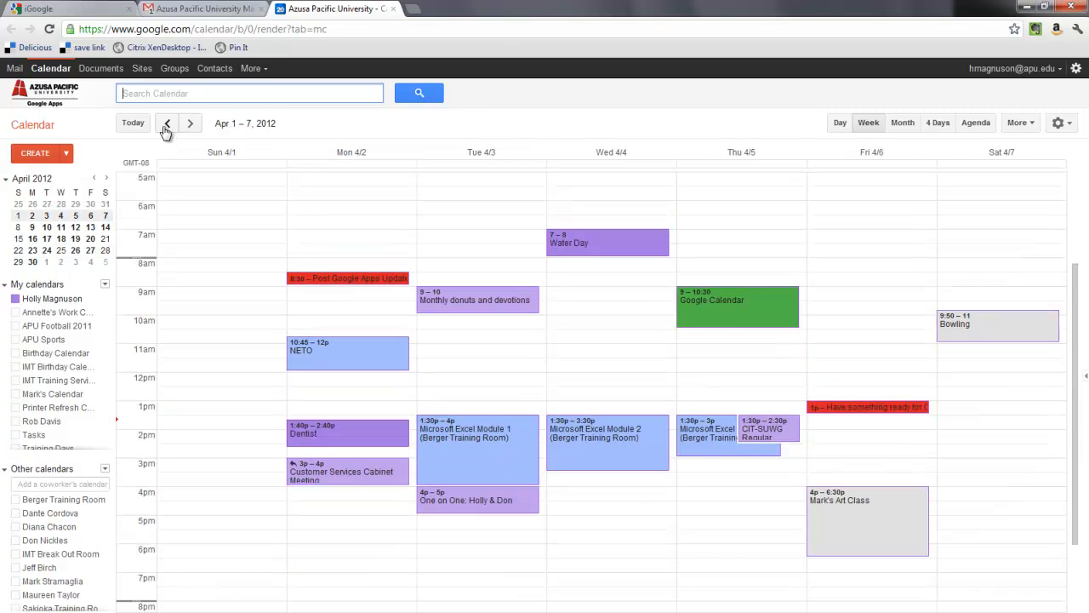
{"action": "left_click", "coordinate": [191, 125]}
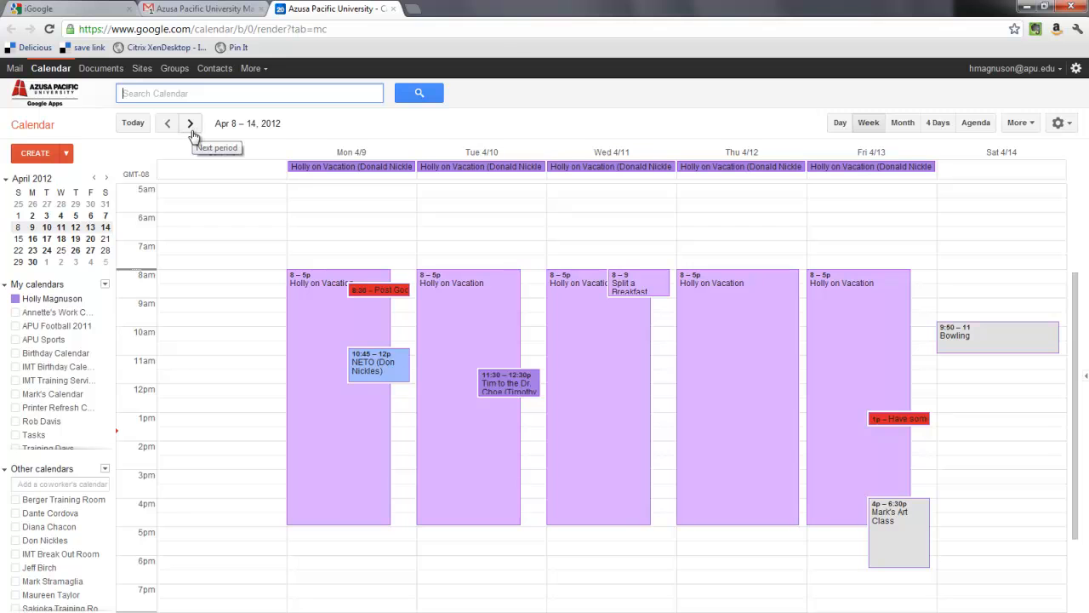
{"action": "left_click", "coordinate": [133, 125]}
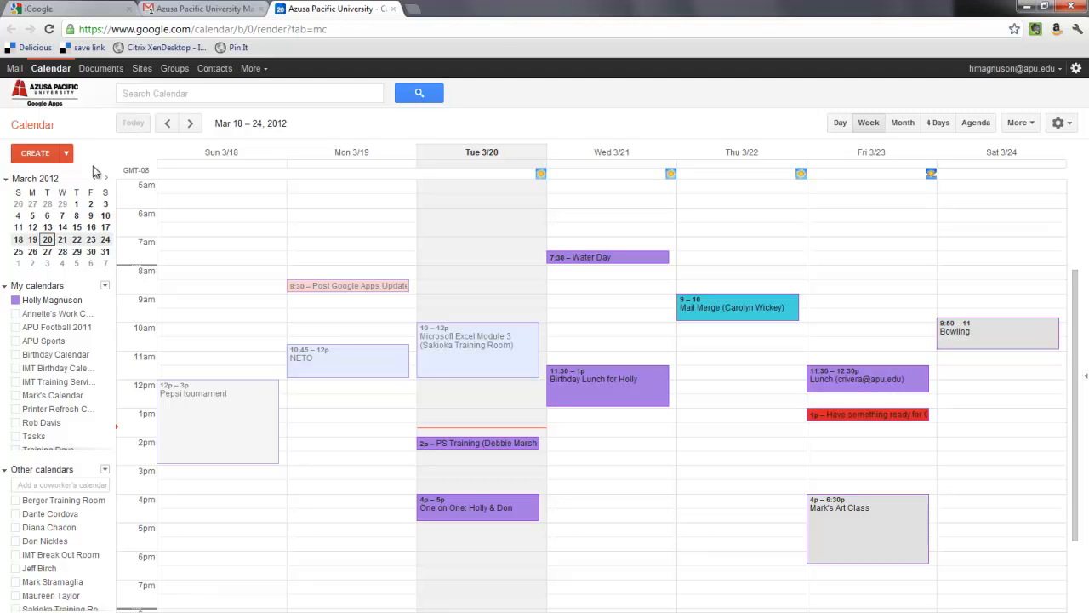
{"action": "left_click", "coordinate": [4, 179]}
{"action": "left_click", "coordinate": [5, 180]}
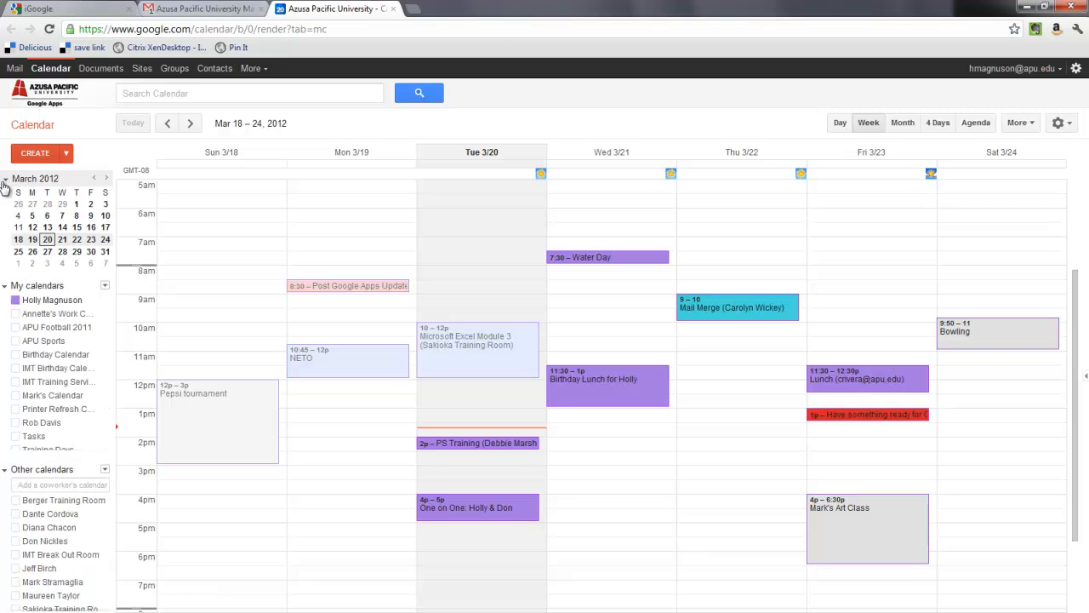
{"action": "left_click", "coordinate": [4, 180]}
{"action": "left_click", "coordinate": [5, 180]}
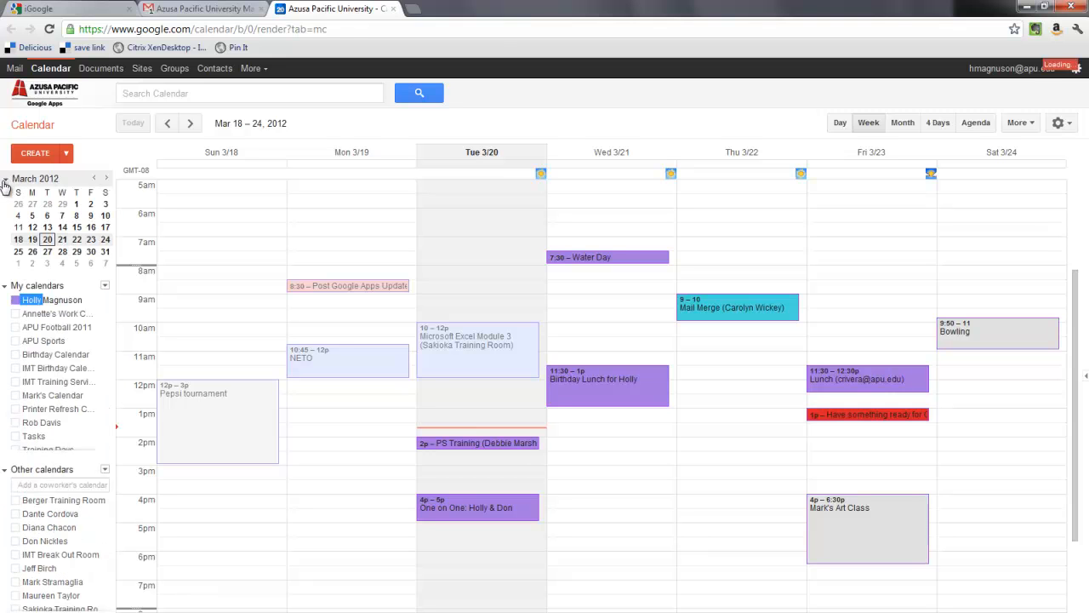
{"action": "left_click", "coordinate": [106, 179]}
{"action": "left_click", "coordinate": [106, 179]}
{"action": "left_click", "coordinate": [107, 179]}
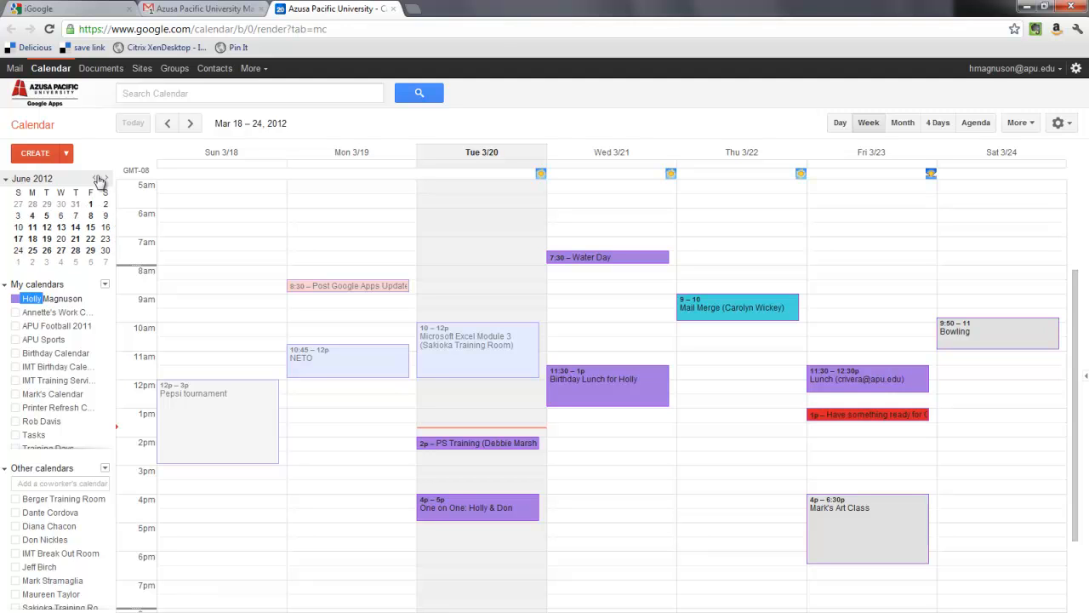
{"action": "left_click", "coordinate": [94, 180]}
{"action": "left_click", "coordinate": [95, 179]}
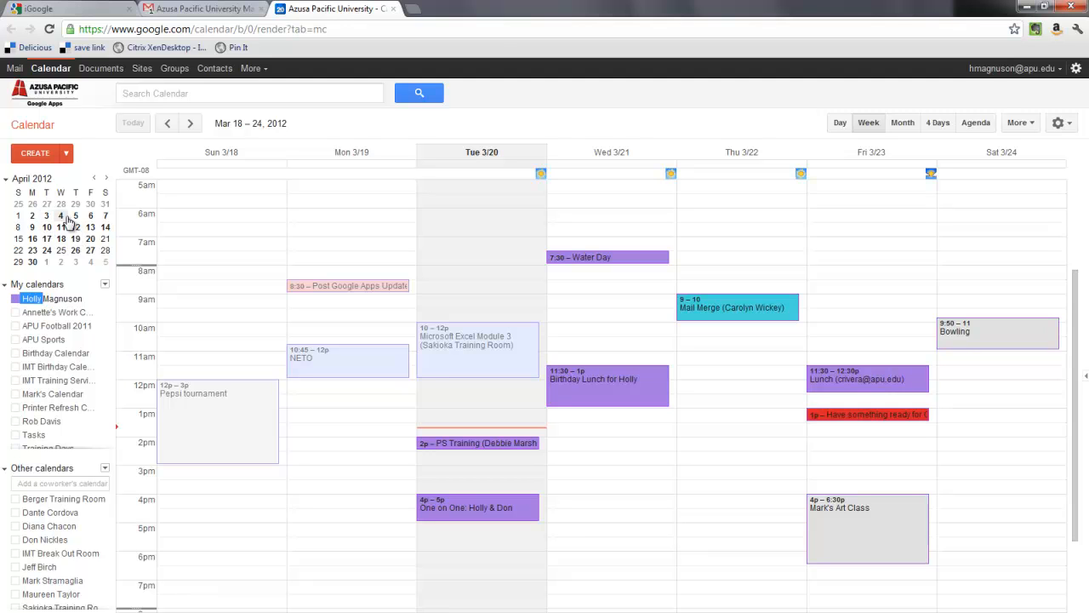
{"action": "left_click", "coordinate": [94, 179]}
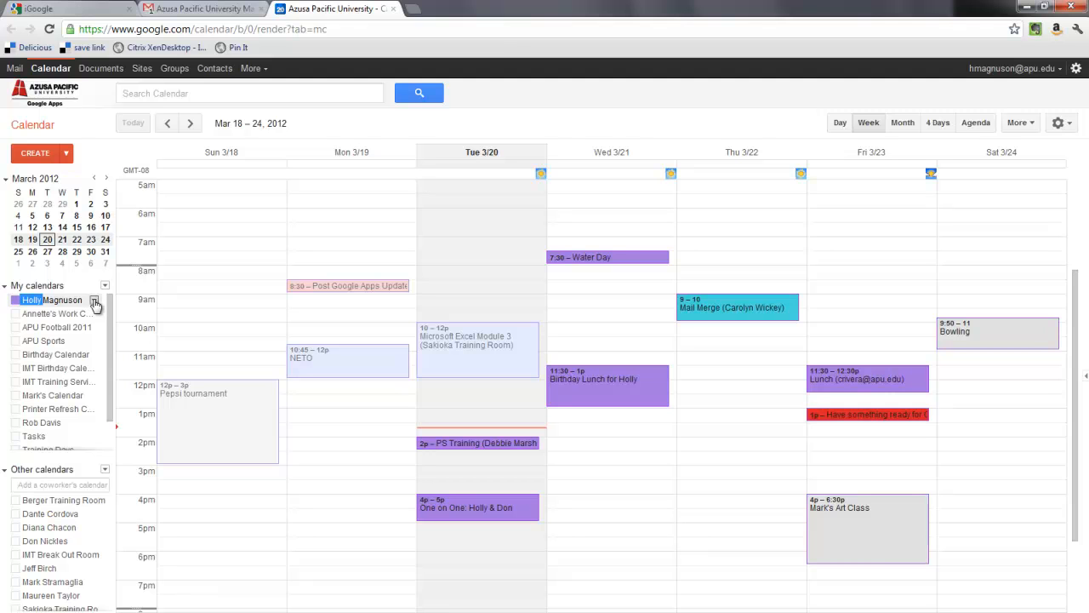
Open Calendar settings for your own calendar from its My calendars menu.
{"action": "left_click", "coordinate": [94, 302]}
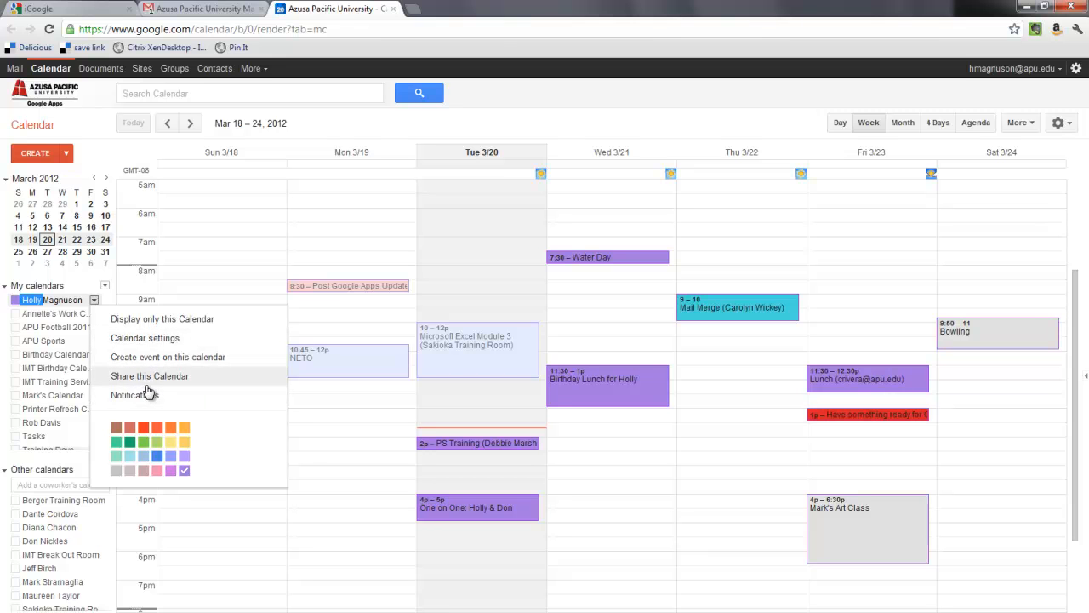
{"action": "left_click", "coordinate": [141, 338]}
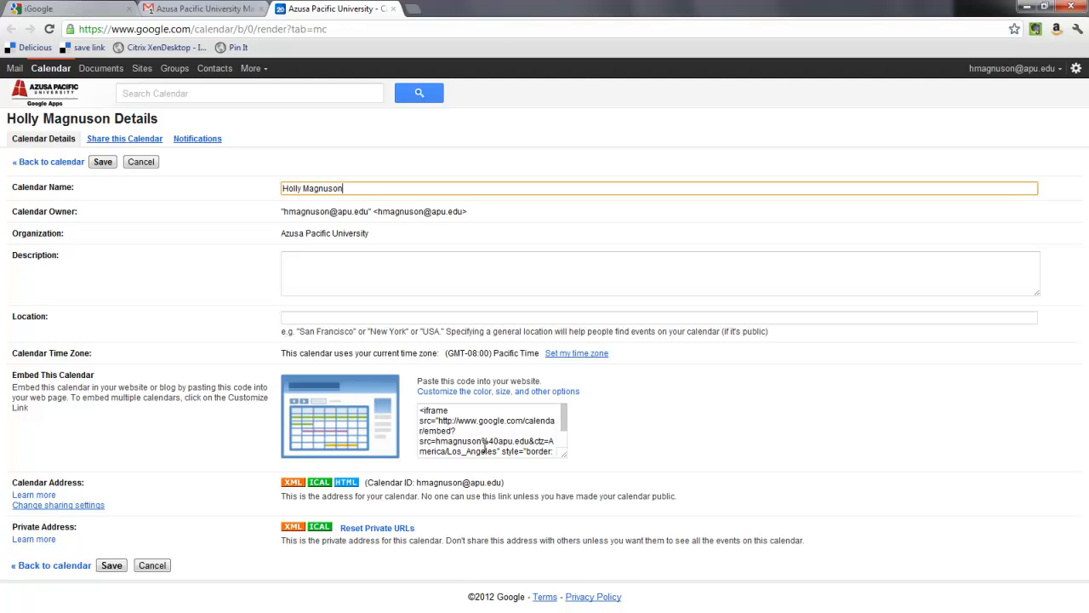
{"action": "left_click", "coordinate": [133, 144]}
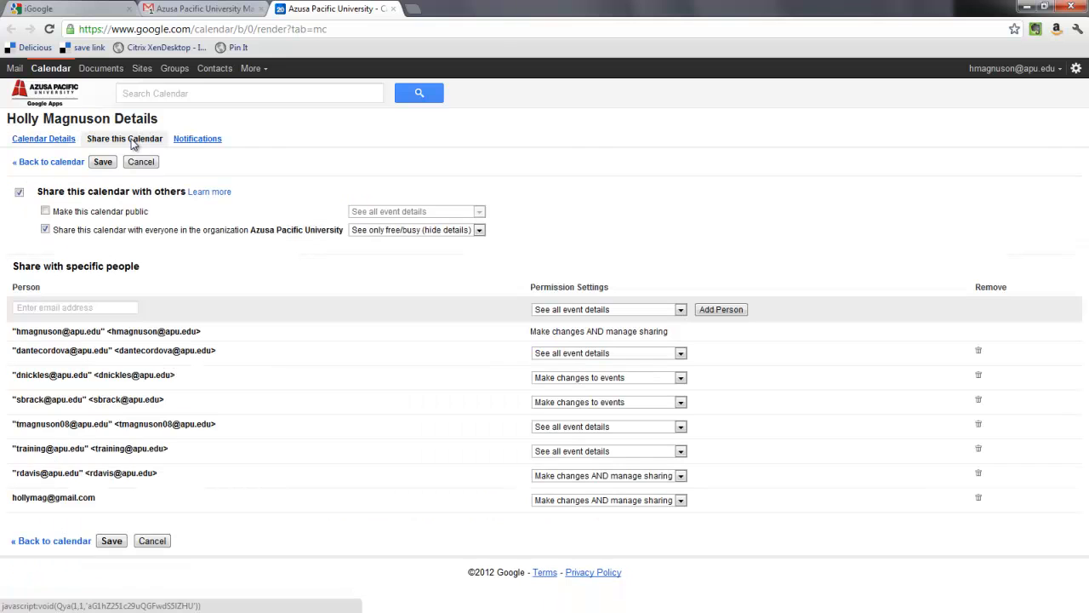
{"action": "left_click", "coordinate": [39, 311]}
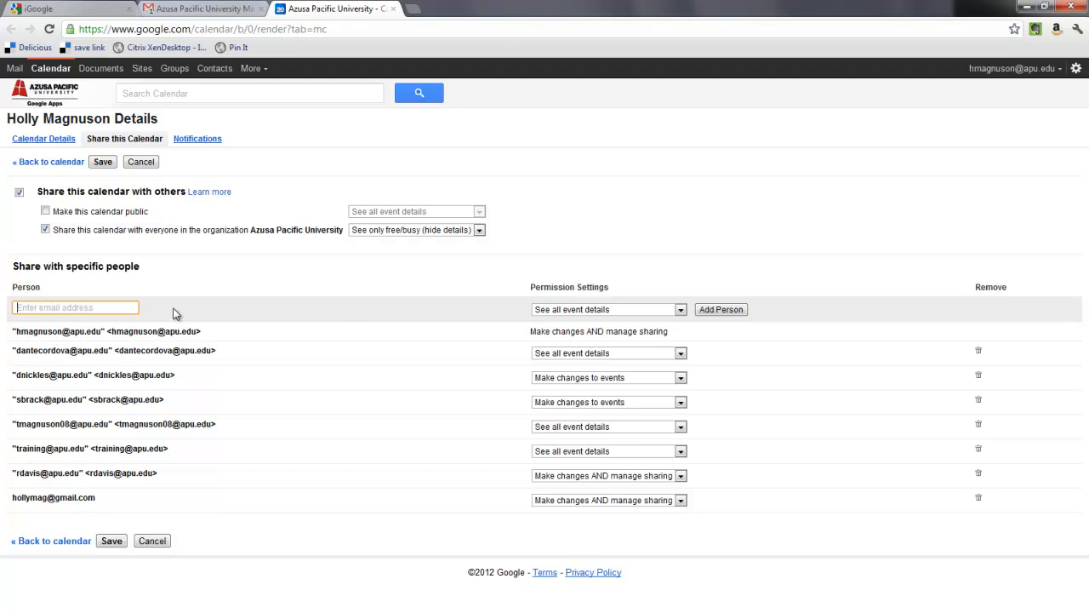
{"action": "left_click", "coordinate": [605, 313]}
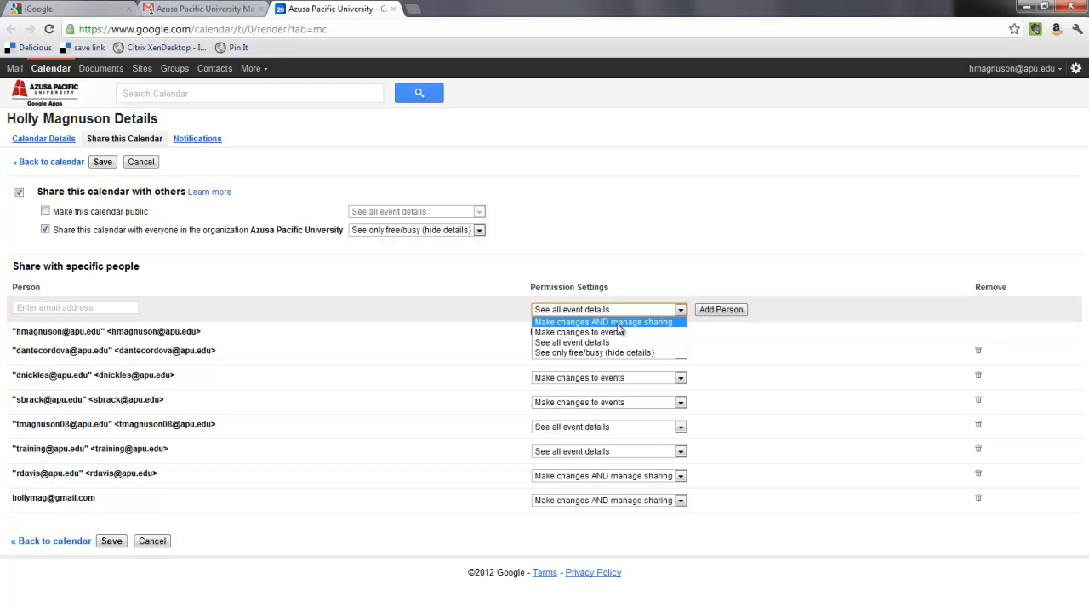
{"action": "left_click", "coordinate": [444, 311]}
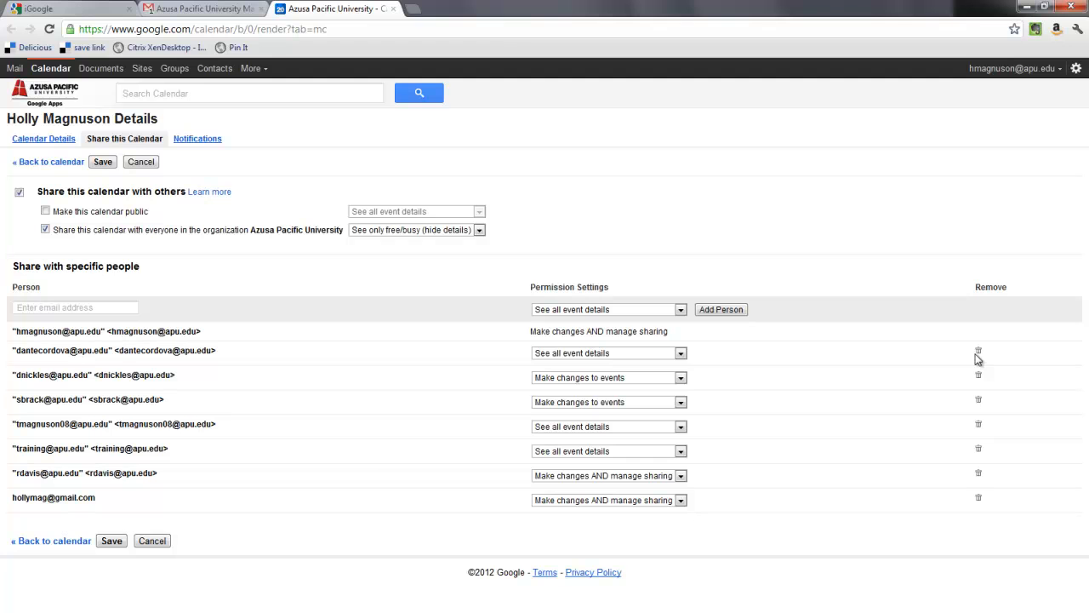
On the Notifications tab, add a 10-minute pop-up reminder and remove it, keeping the 15-minute default.
{"action": "left_click", "coordinate": [192, 143]}
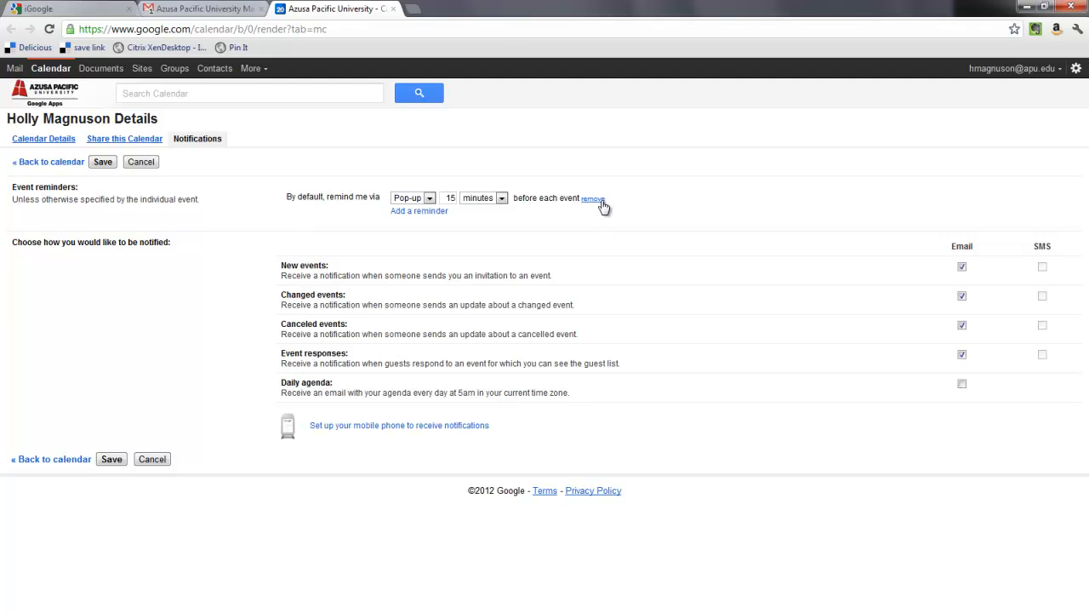
{"action": "left_click", "coordinate": [409, 211]}
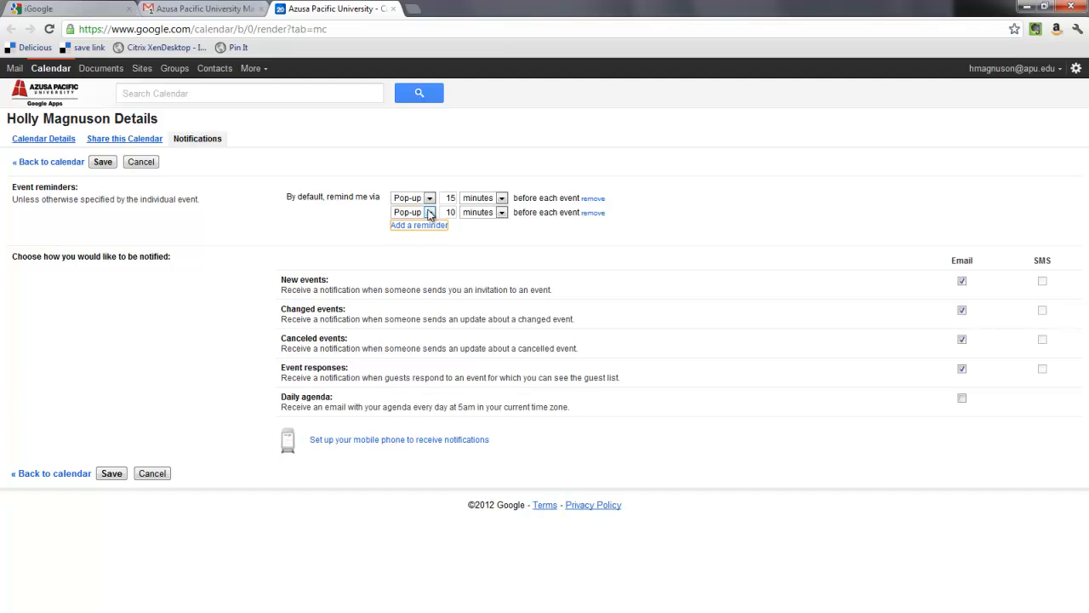
{"action": "left_click", "coordinate": [430, 213]}
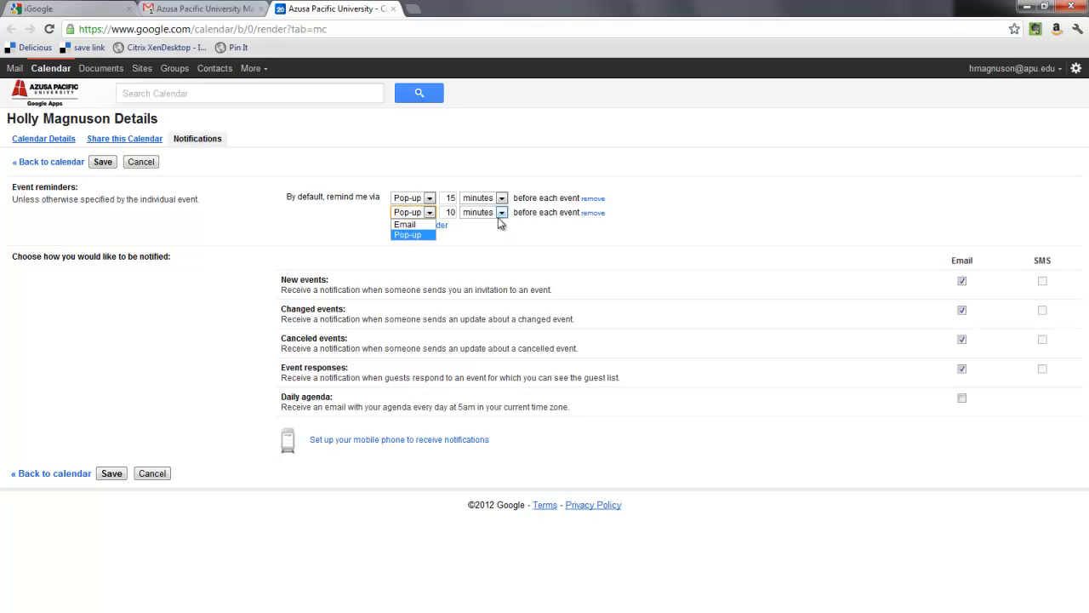
{"action": "left_click", "coordinate": [422, 215]}
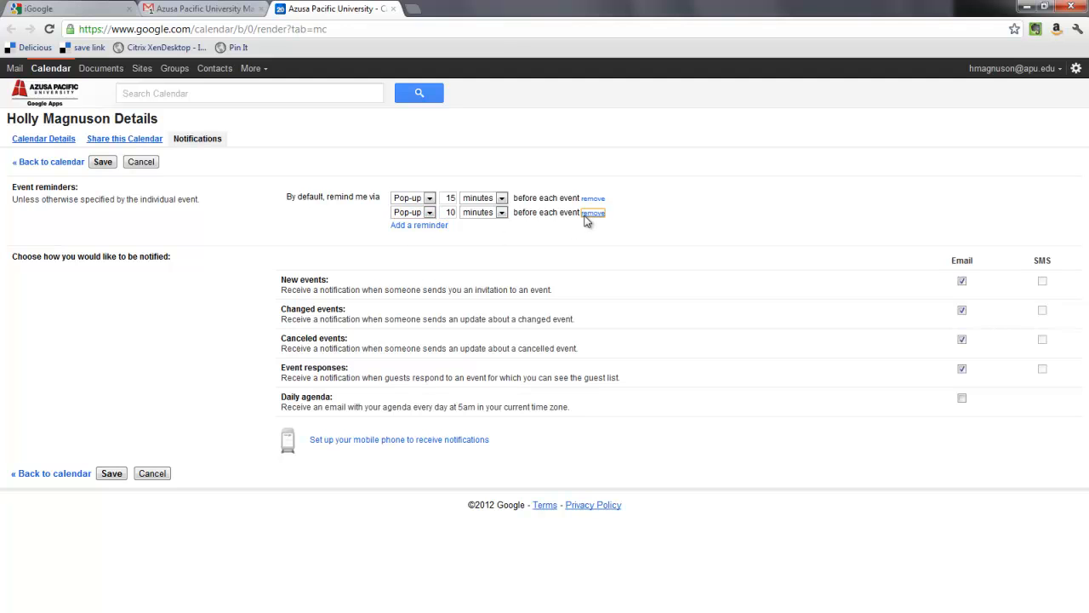
{"action": "left_click", "coordinate": [588, 214]}
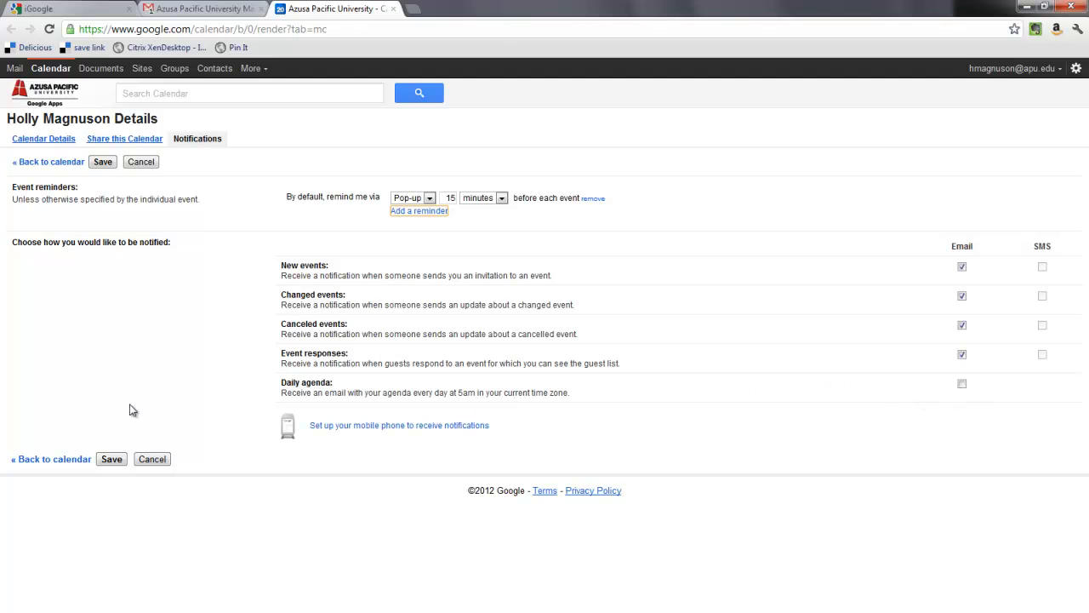
Save the notification settings and dismiss the 2:00pm PS Training reminder.
{"action": "left_click", "coordinate": [111, 459]}
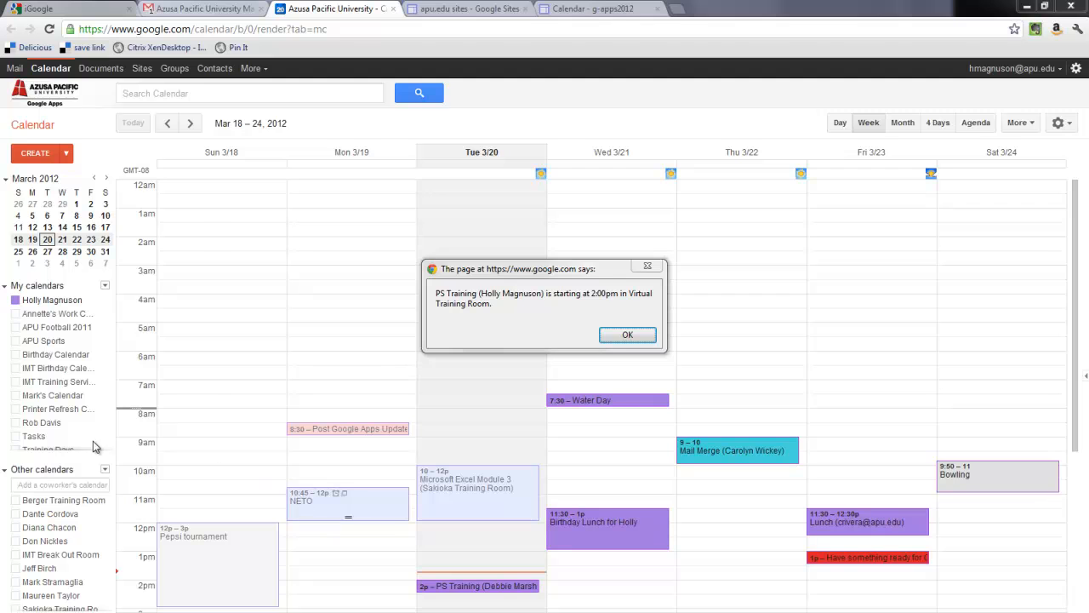
{"action": "left_click", "coordinate": [639, 336]}
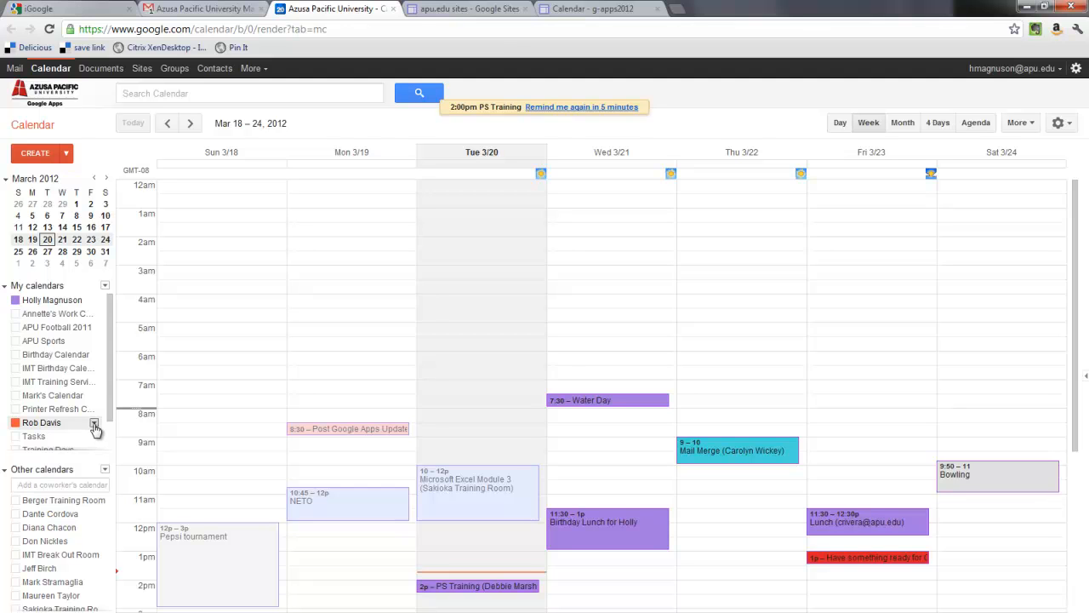
{"action": "left_click", "coordinate": [95, 424]}
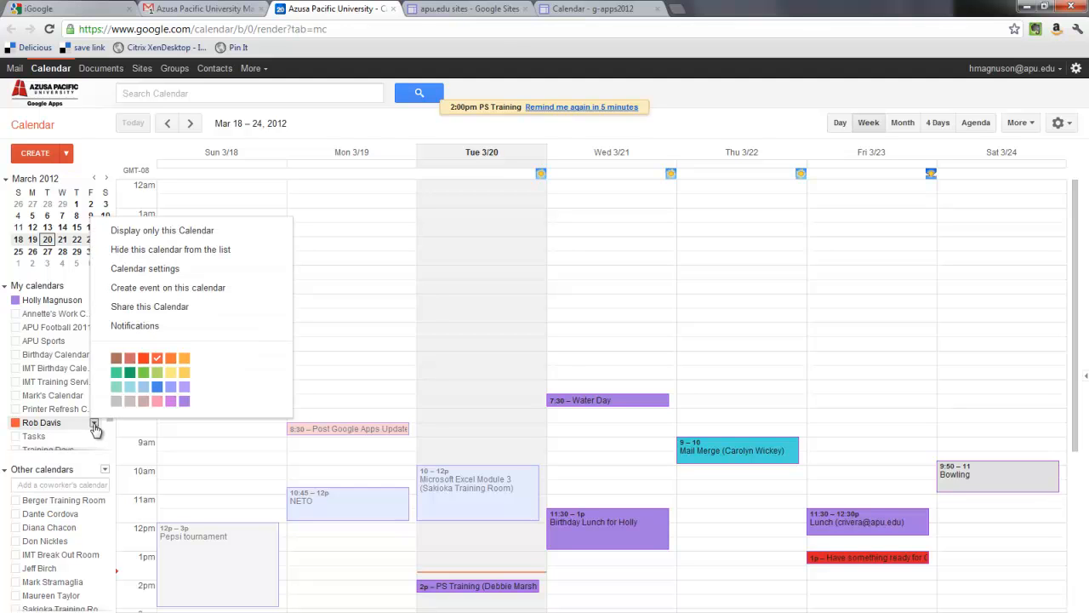
{"action": "left_click", "coordinate": [175, 330]}
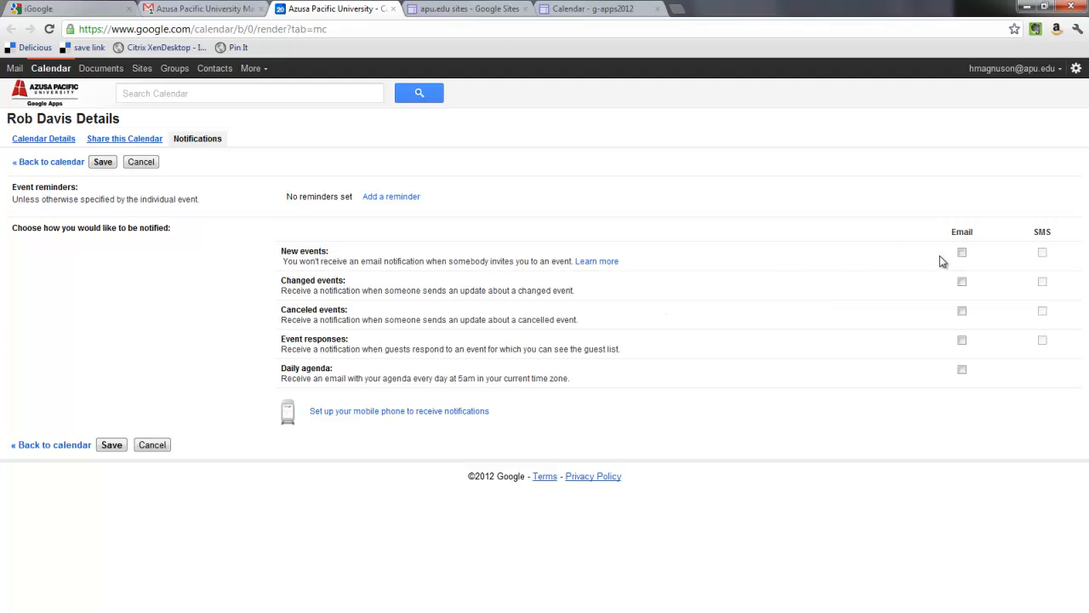
{"action": "left_click", "coordinate": [962, 252]}
{"action": "left_click", "coordinate": [961, 282]}
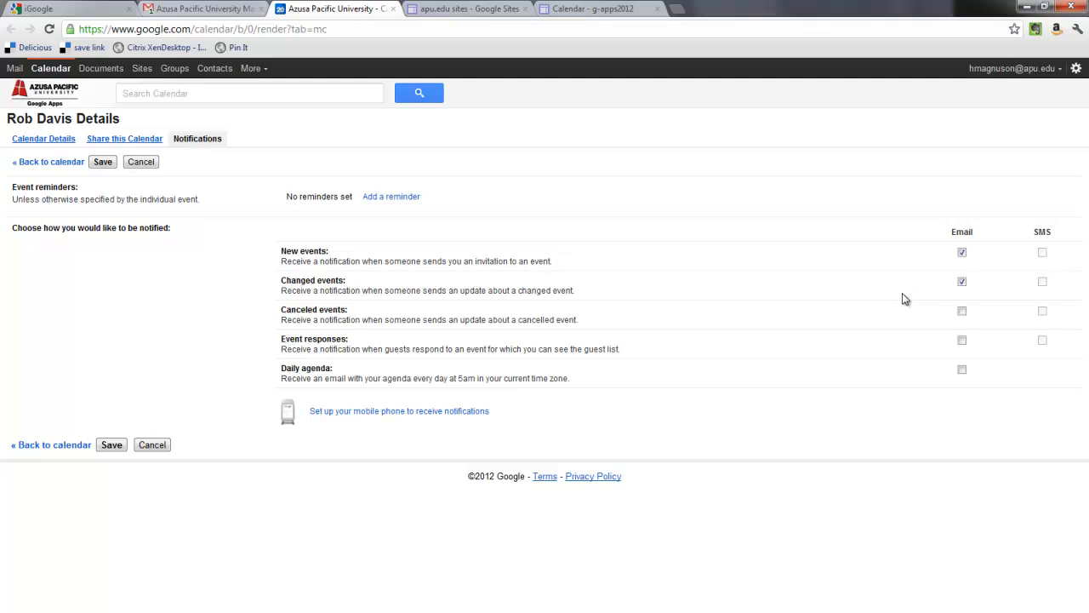
{"action": "left_click", "coordinate": [151, 446]}
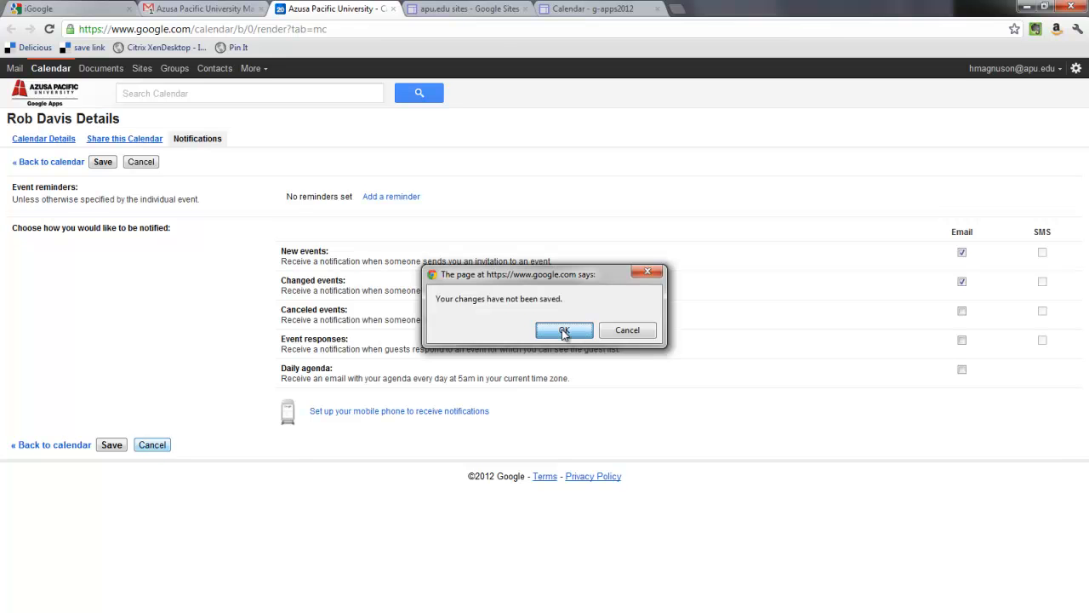
{"action": "left_click", "coordinate": [562, 329]}
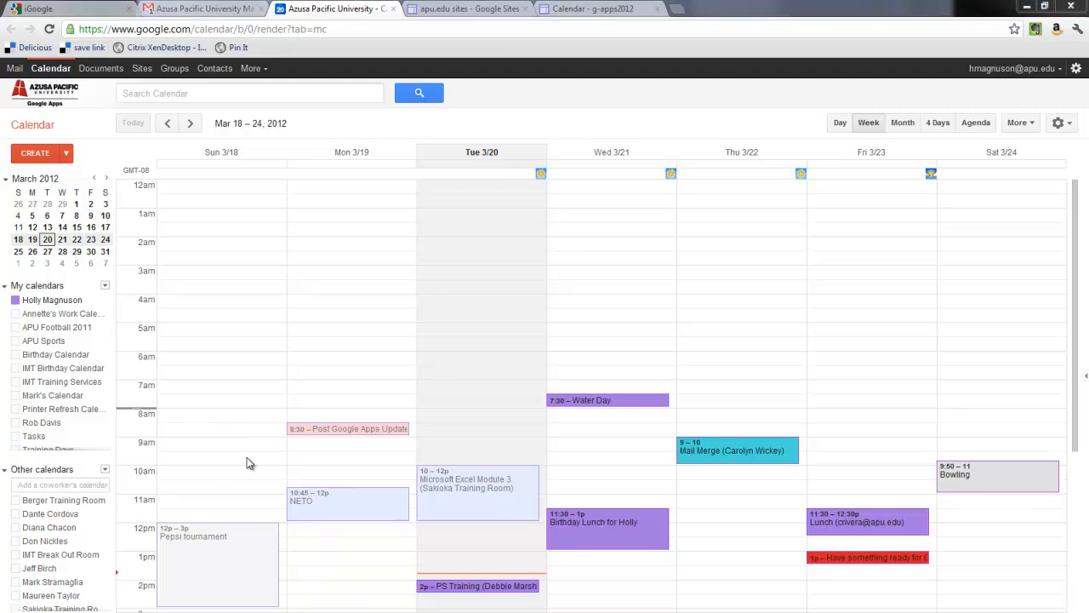
Collapse My calendars and type the coworker's name into the Add a coworker's calendar box.
{"action": "left_click", "coordinate": [5, 290]}
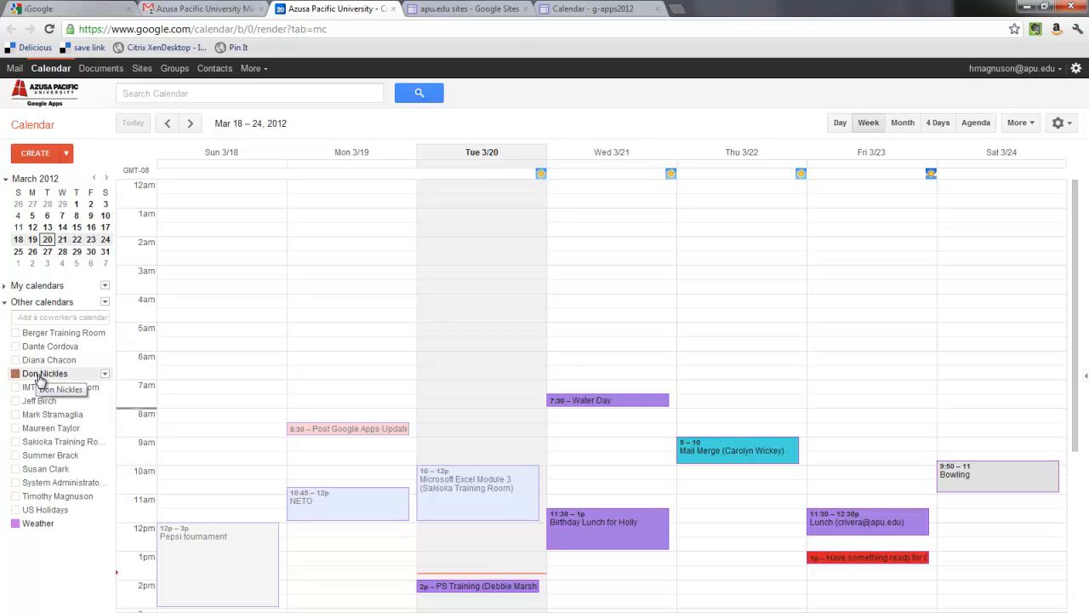
{"action": "left_click", "coordinate": [51, 318]}
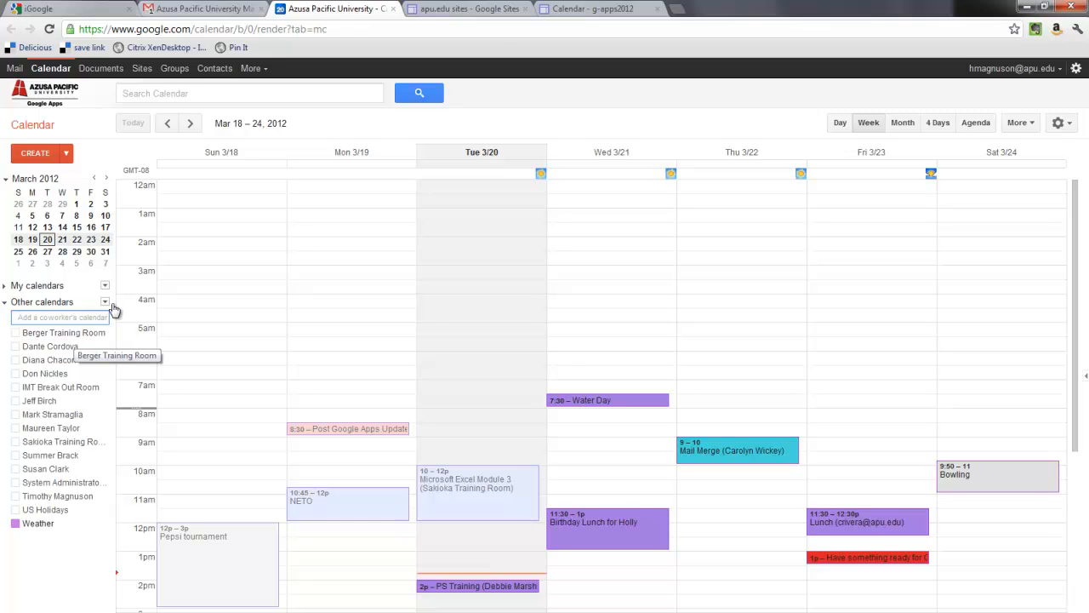
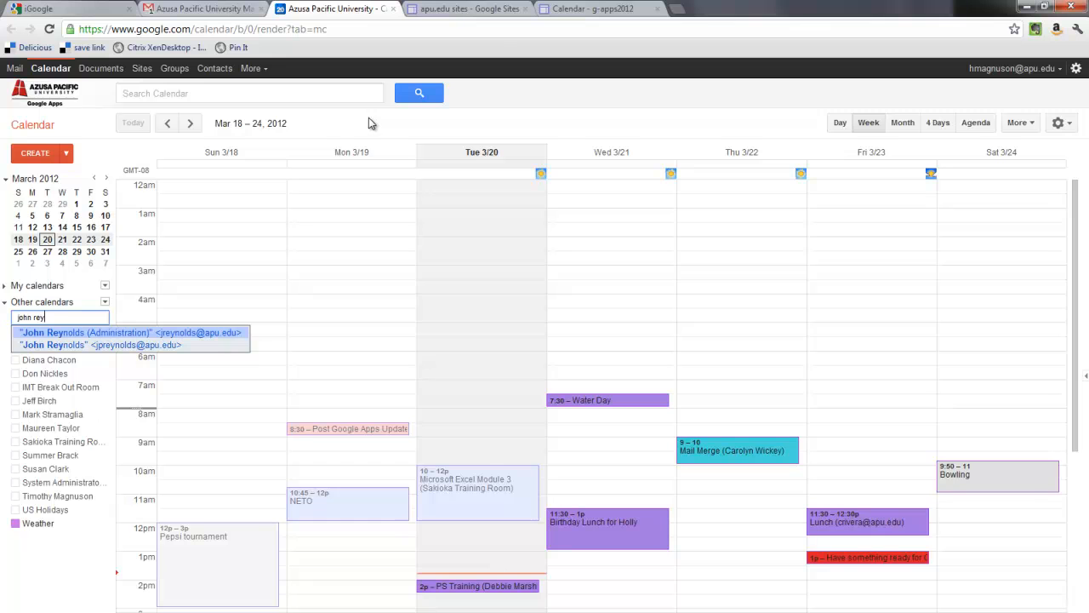
Add the suggested coworker's calendar to Other calendars, then toggle it off in the week view.
{"action": "left_click", "coordinate": [50, 333]}
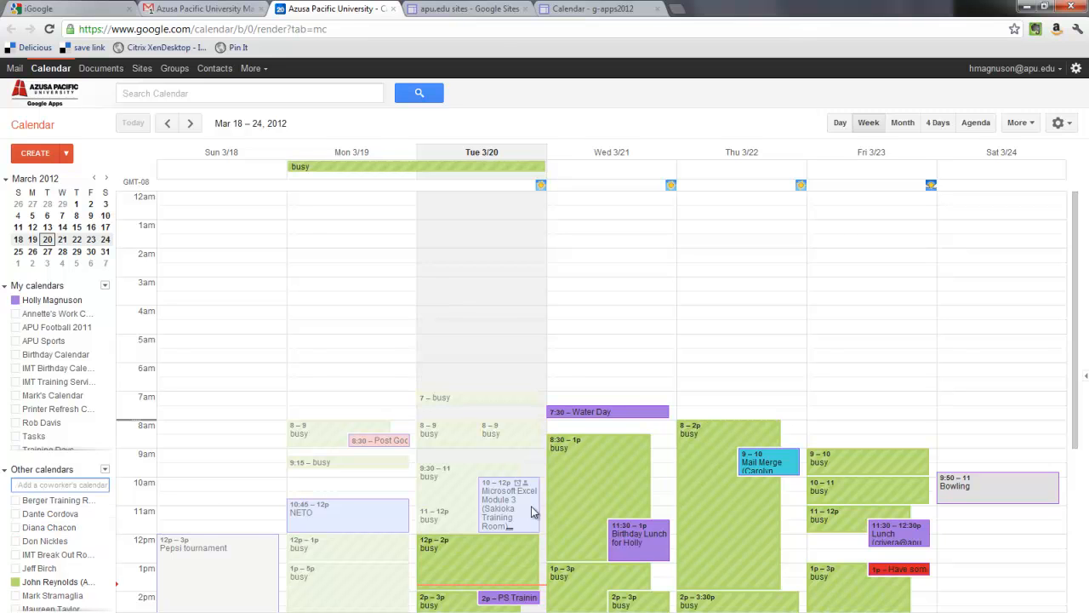
{"action": "scroll", "coordinate": [887, 499], "scroll_direction": "down", "scroll_amount": 3}
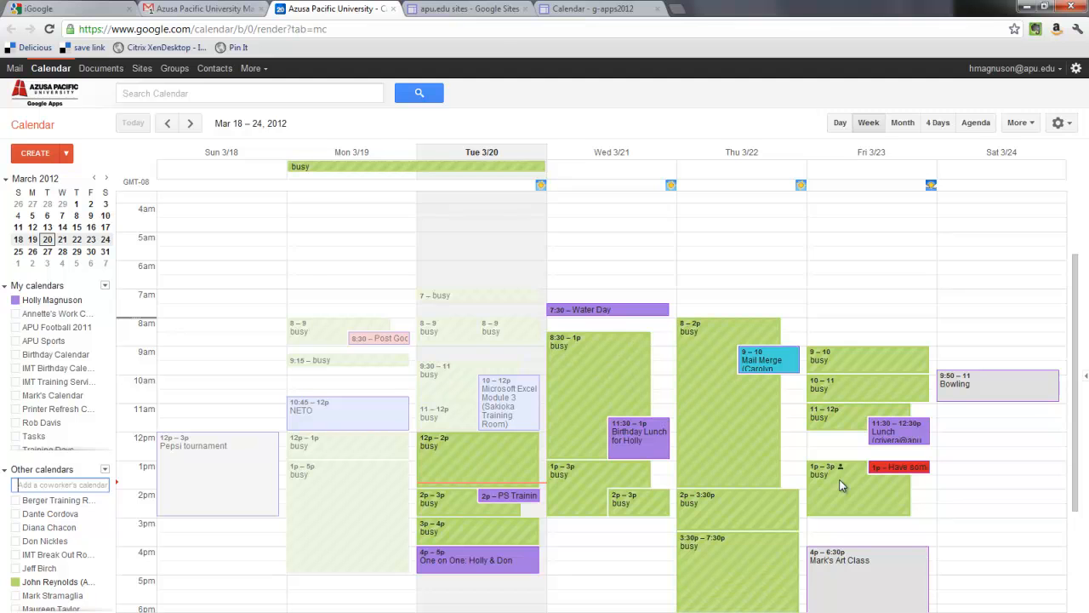
{"action": "left_click", "coordinate": [68, 587]}
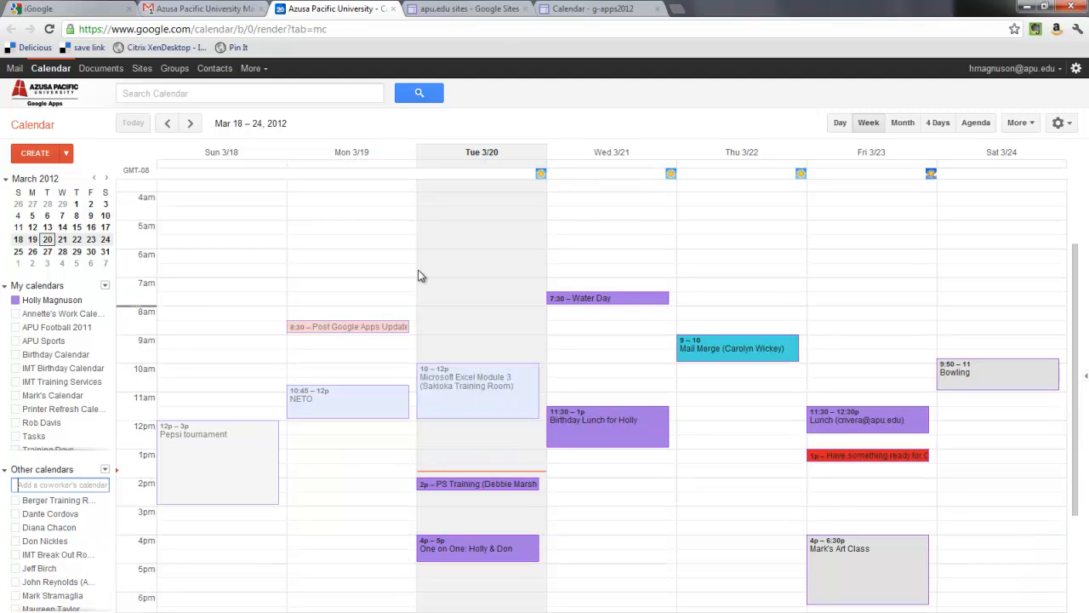